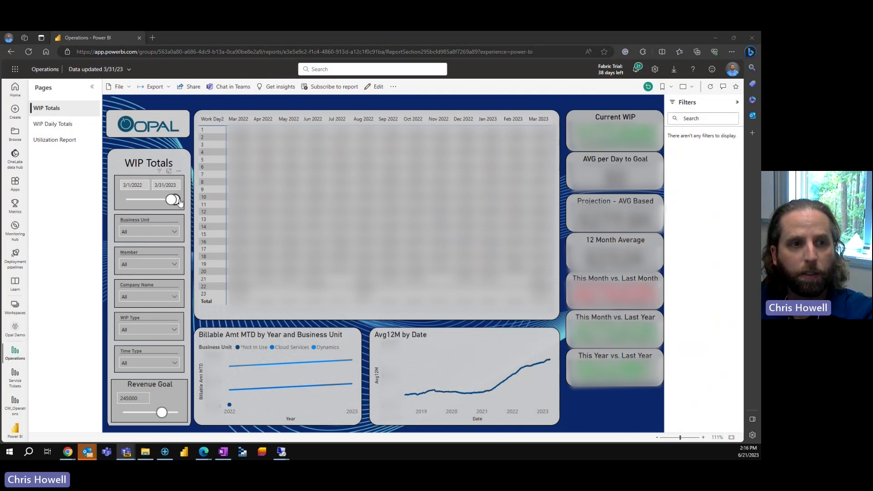
Step: Shorten the WIP Totals date range, ending it at 1/31/2023
drag(179, 204, 177, 203)
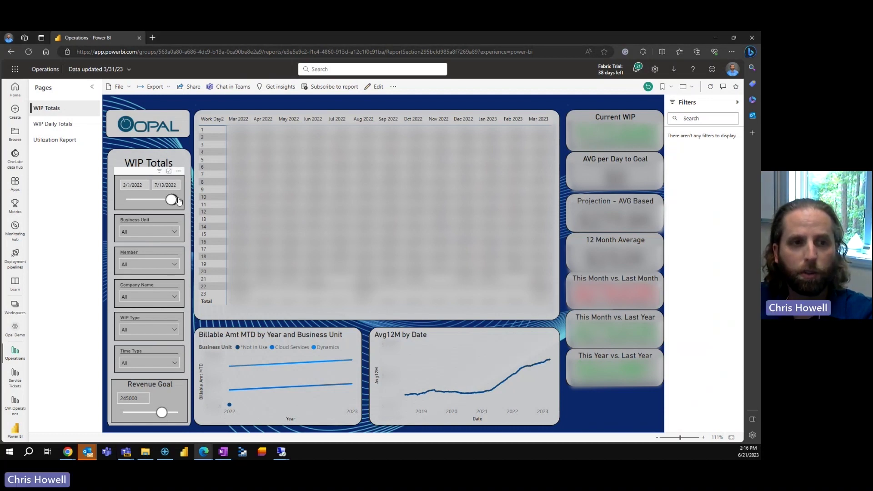
click(178, 185)
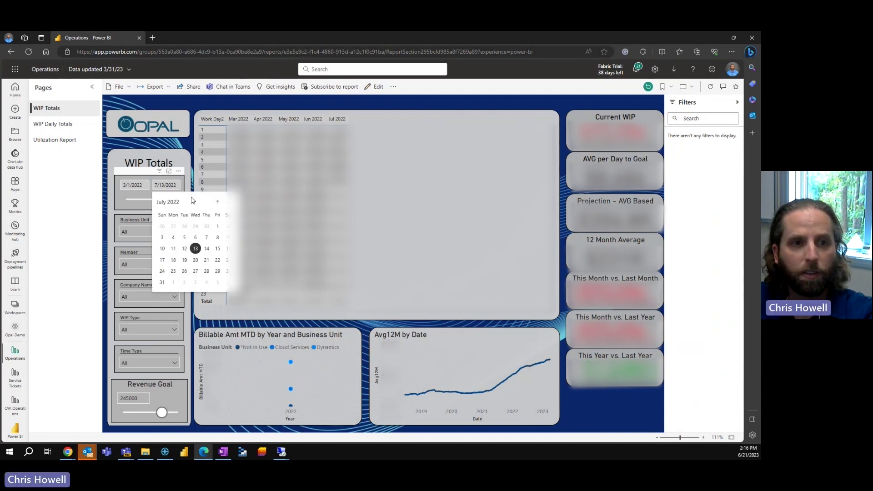
click(217, 202)
click(228, 203)
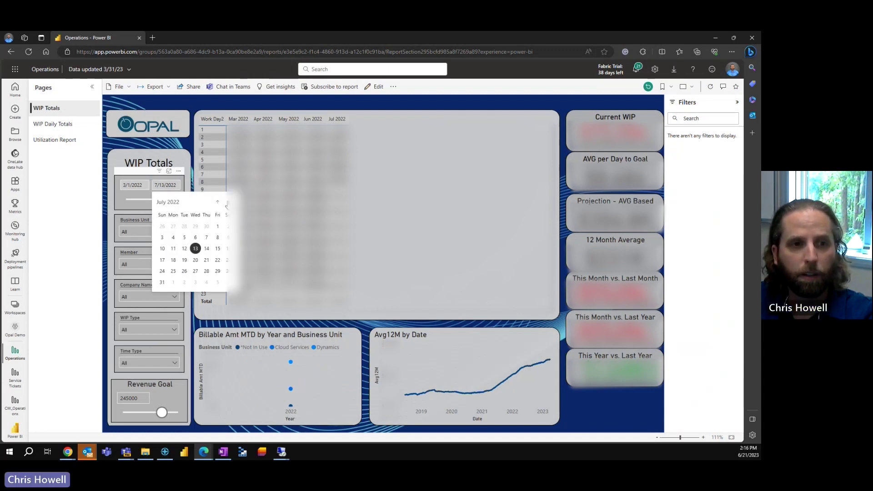
click(227, 203)
click(227, 203)
click(227, 203)
click(228, 203)
click(228, 203)
click(227, 203)
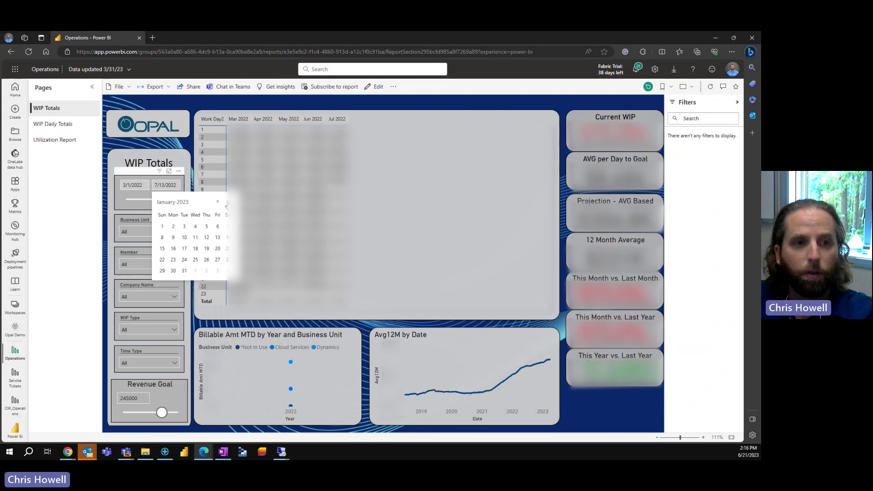
click(184, 271)
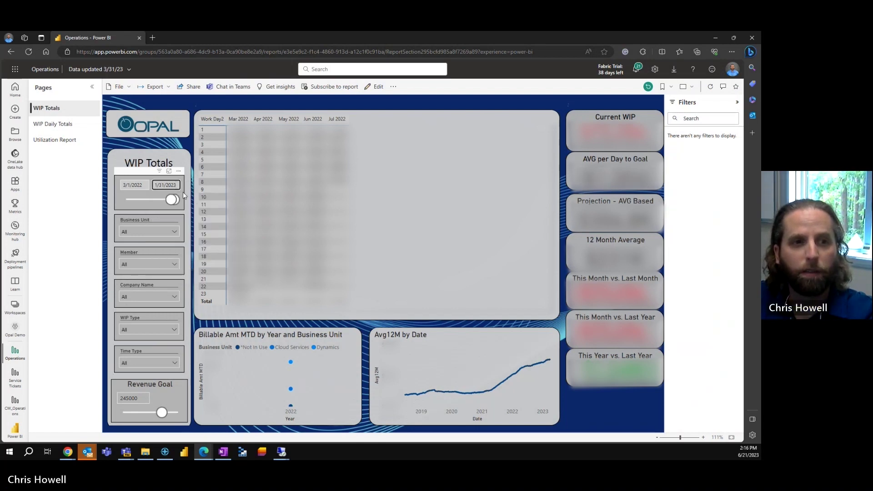
Step: Restore the end date to 3/31/2023 and switch to the WIP Daily Totals page
click(177, 185)
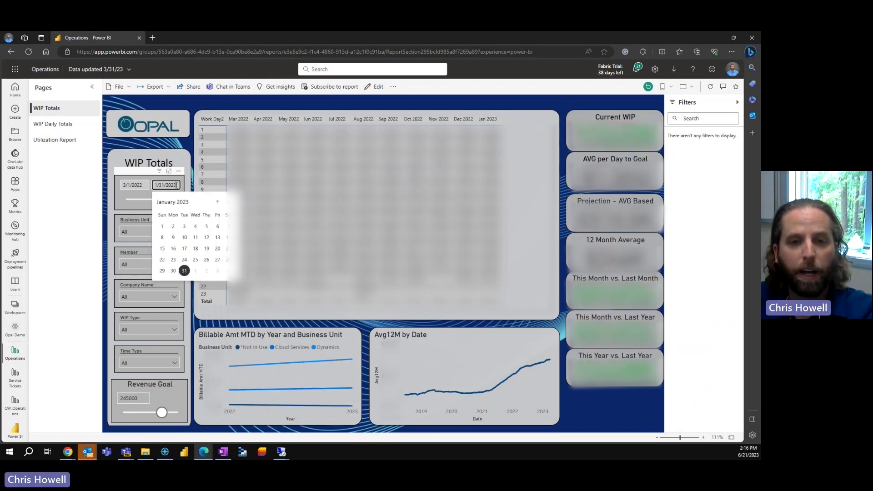
click(227, 203)
click(227, 203)
click(217, 271)
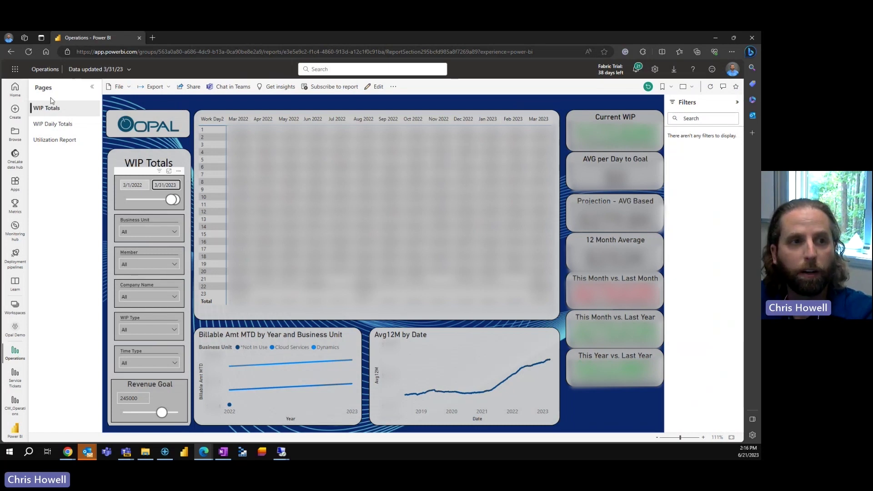
click(61, 127)
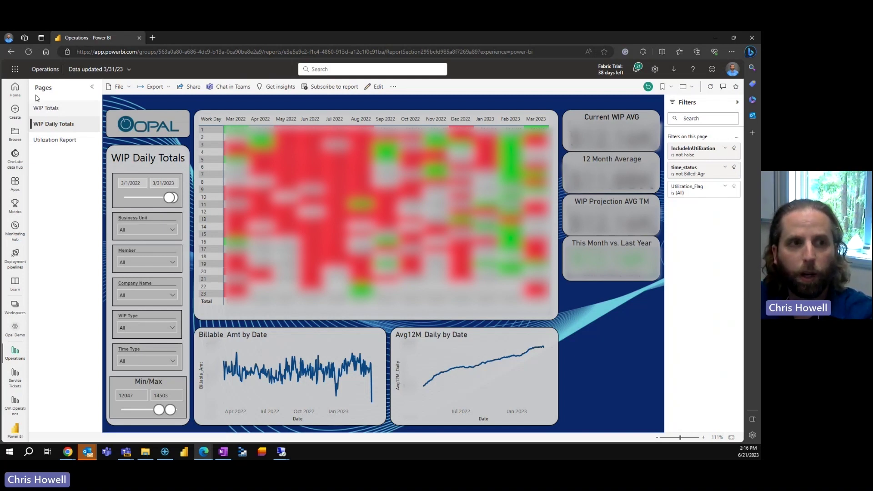
Step: After reviewing the daily heatmap and trends, return to the WIP Totals page
click(55, 110)
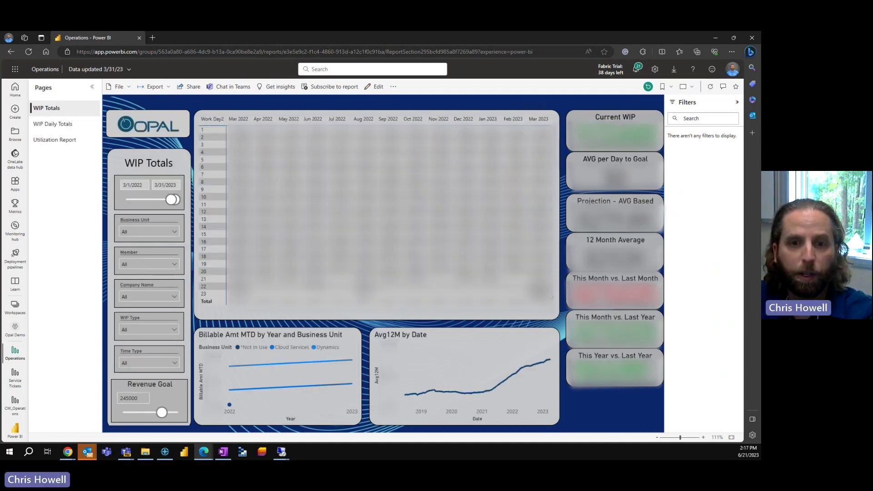
Step: Set the end date to 3/17/2023, raise the revenue goal to 314000, then restore end date 3/31/2023
click(159, 187)
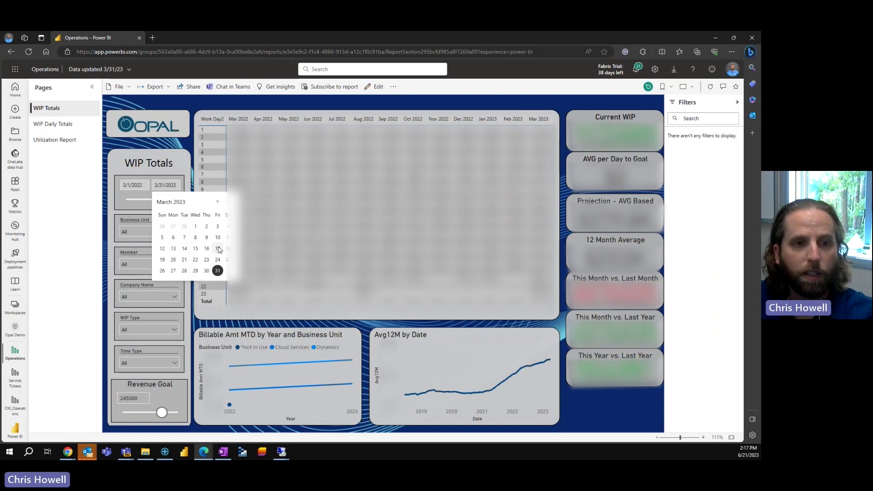
click(217, 248)
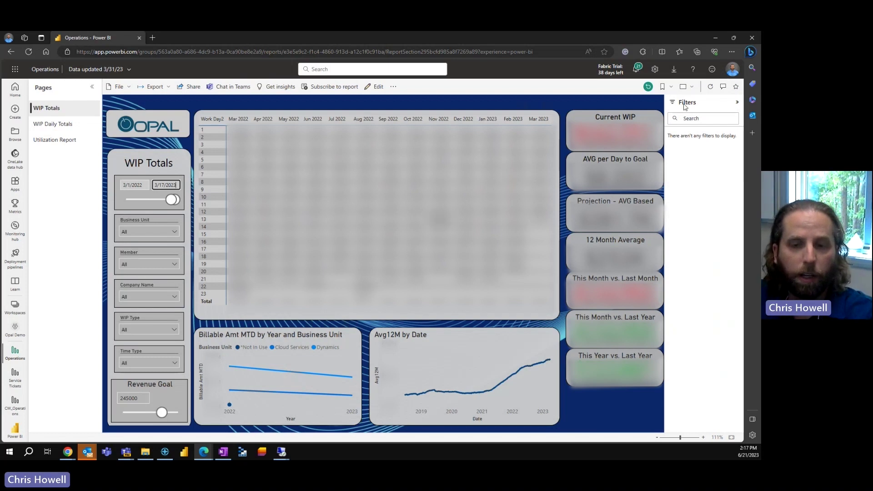
drag(162, 413, 173, 413)
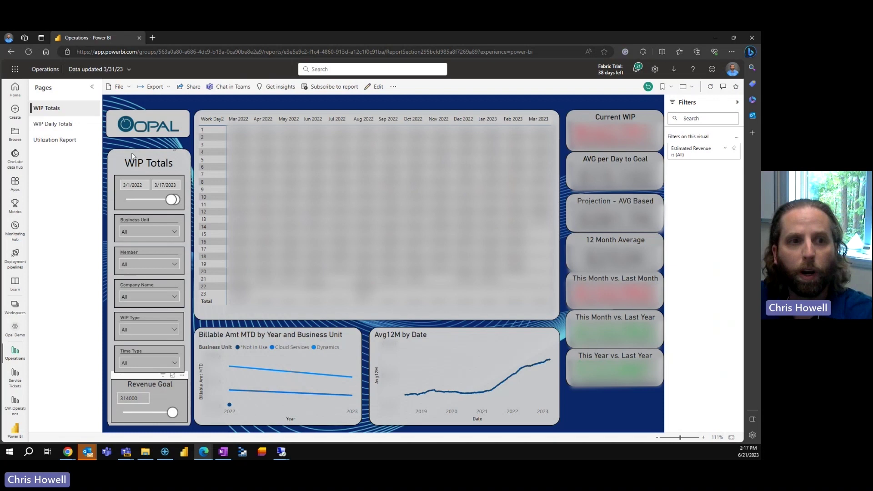
click(167, 185)
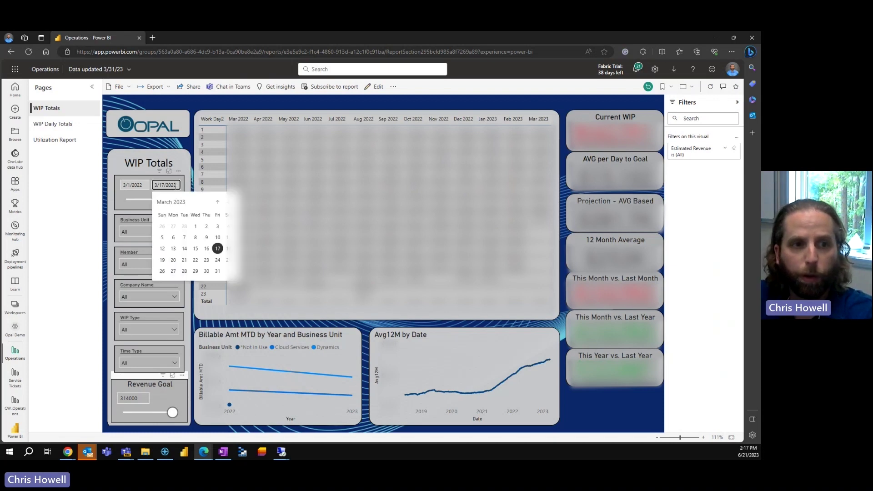
click(217, 271)
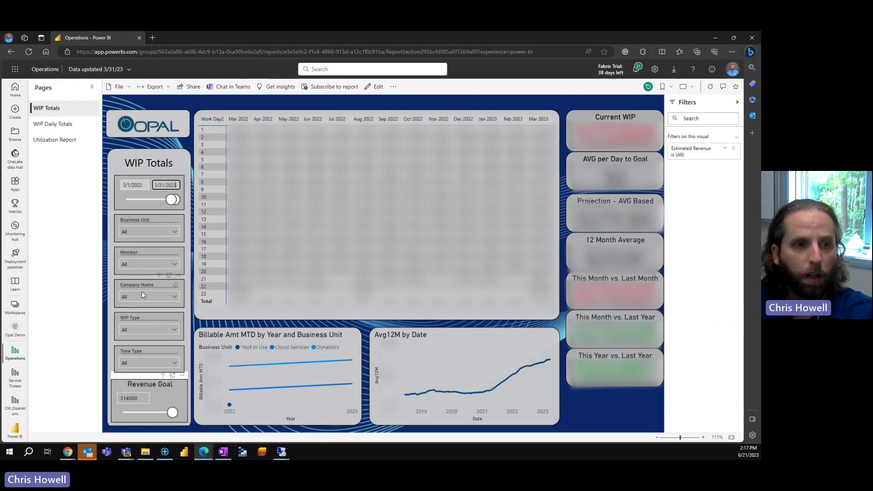
Step: Try WIP Type filters (limited, Unlimited, No Agreement), then clear them back to All
click(141, 329)
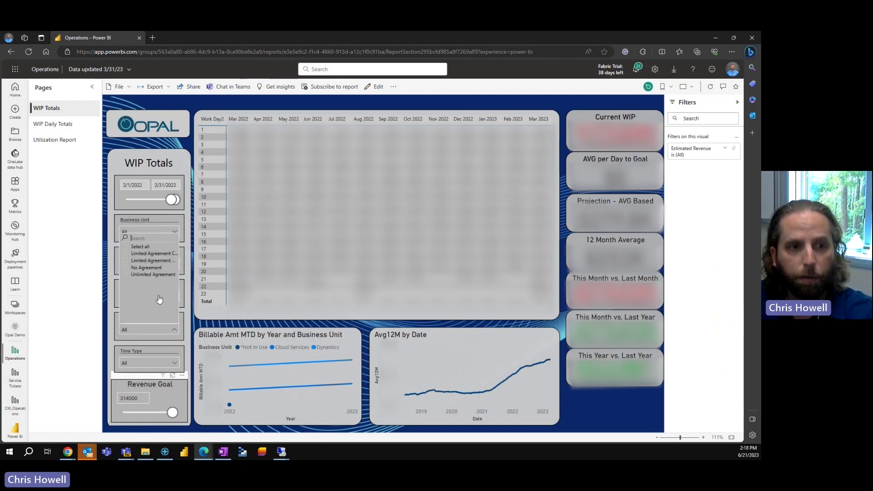
click(128, 256)
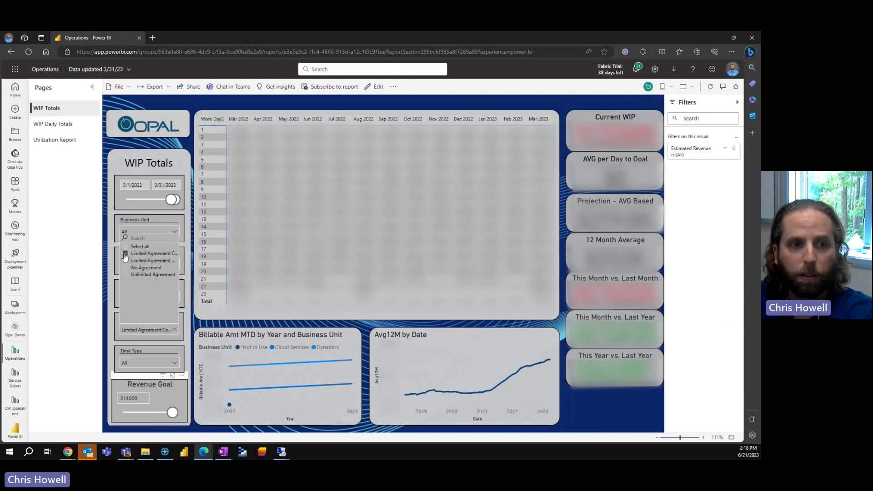
click(127, 254)
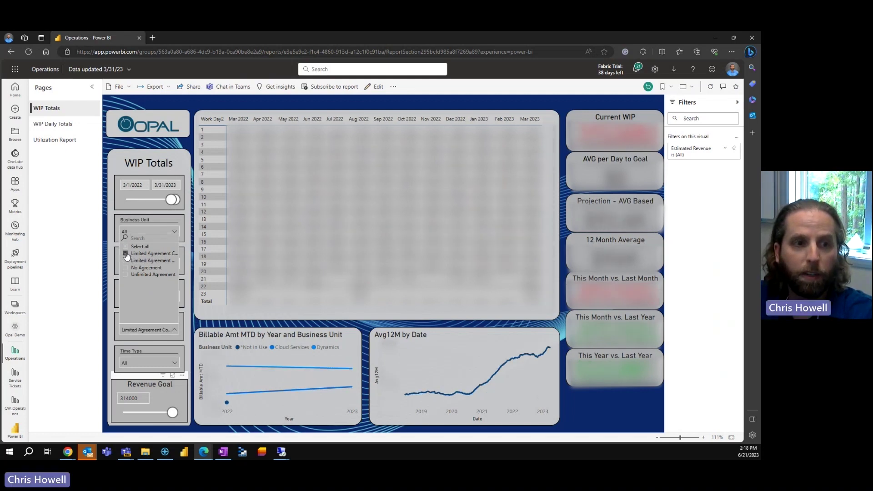
click(127, 276)
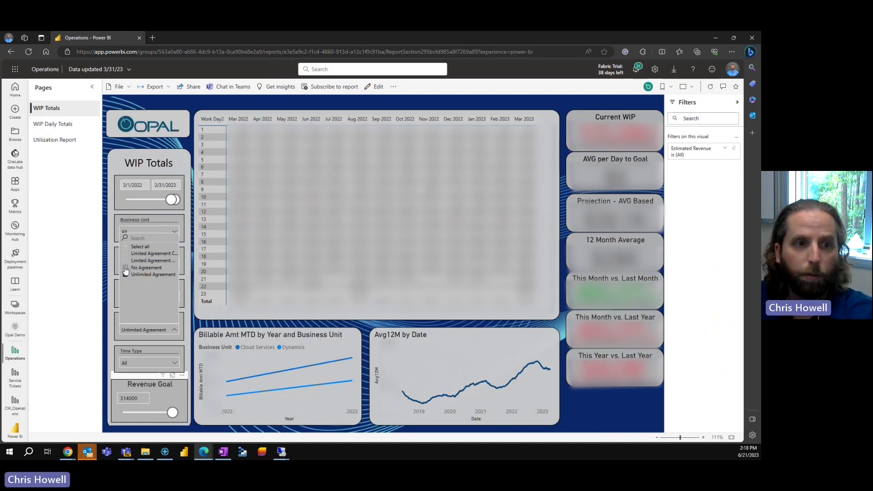
ctrl+click(125, 268)
ctrl+click(126, 275)
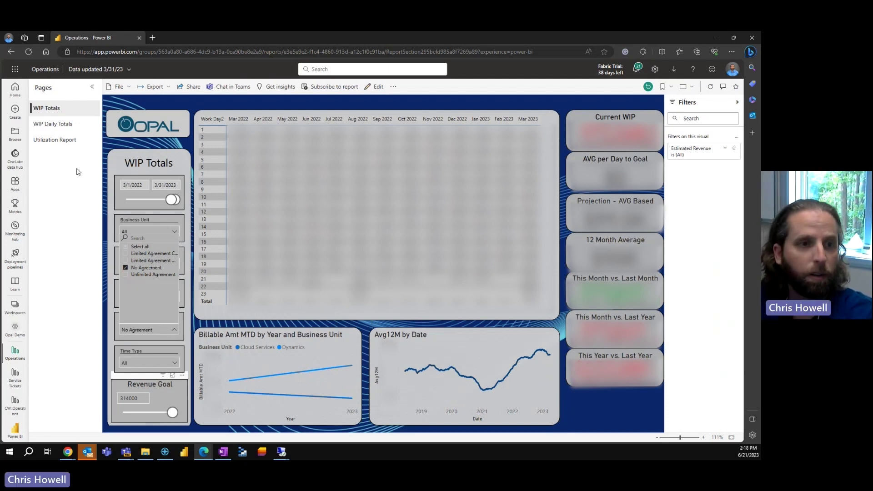
click(126, 268)
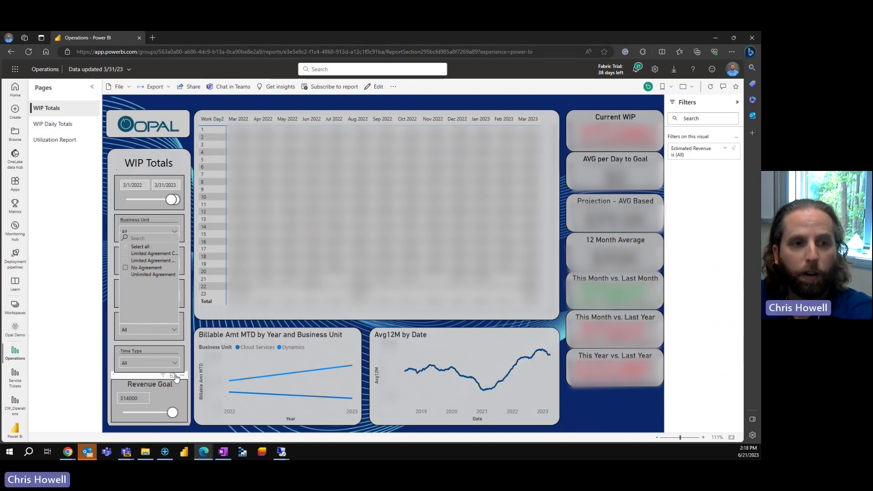
Step: Filter Time Type to Activity only, then clear it back to All
click(161, 362)
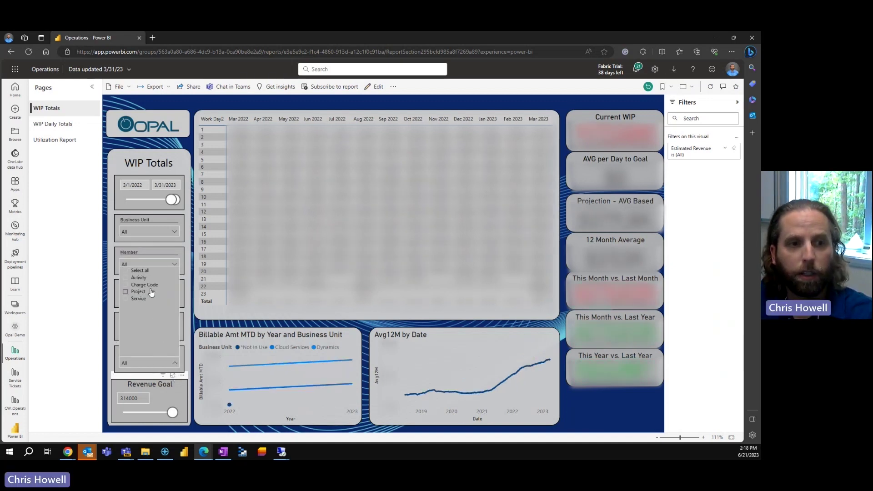
click(126, 278)
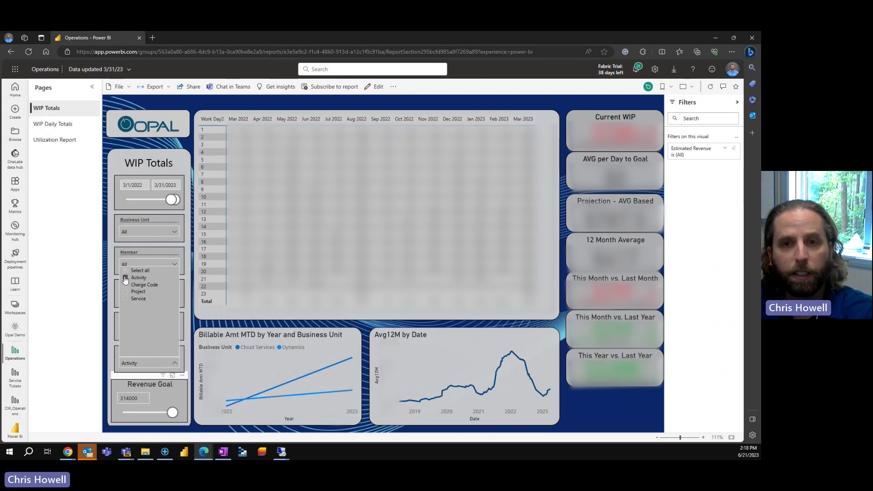
click(126, 278)
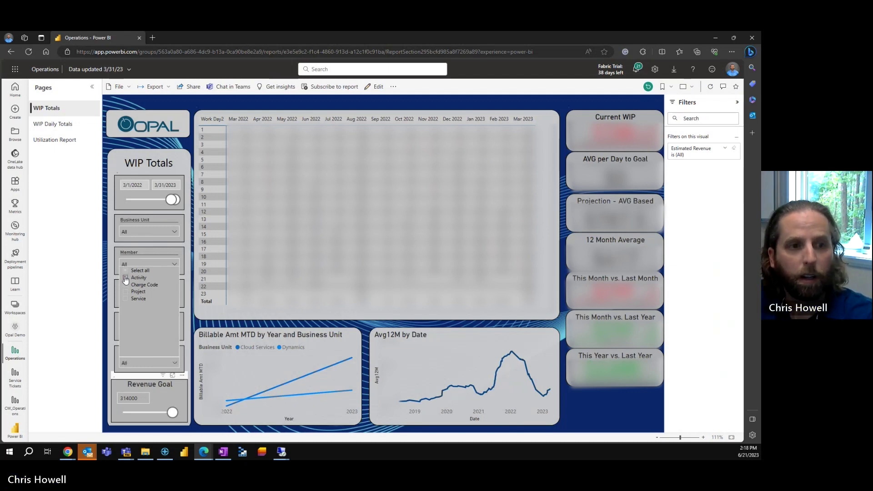
click(196, 328)
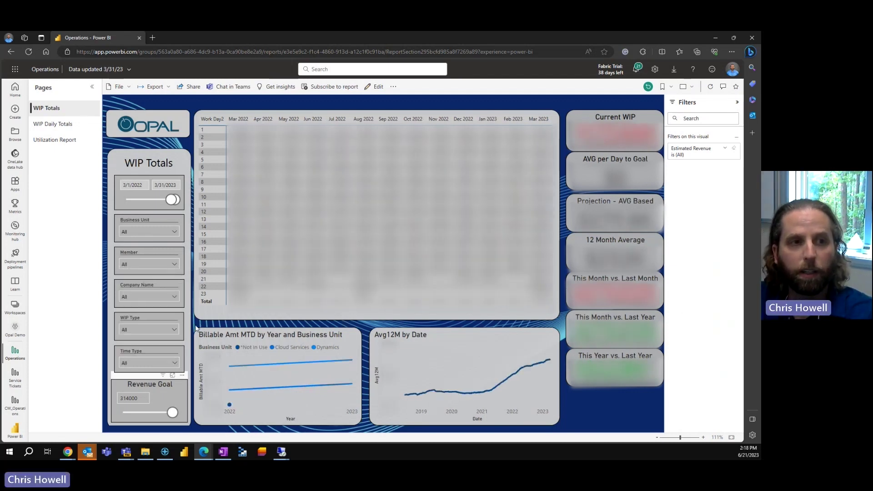
Step: On the WIP Daily Totals page, narrow the Min/Max WIP range to 11786–13981
click(196, 327)
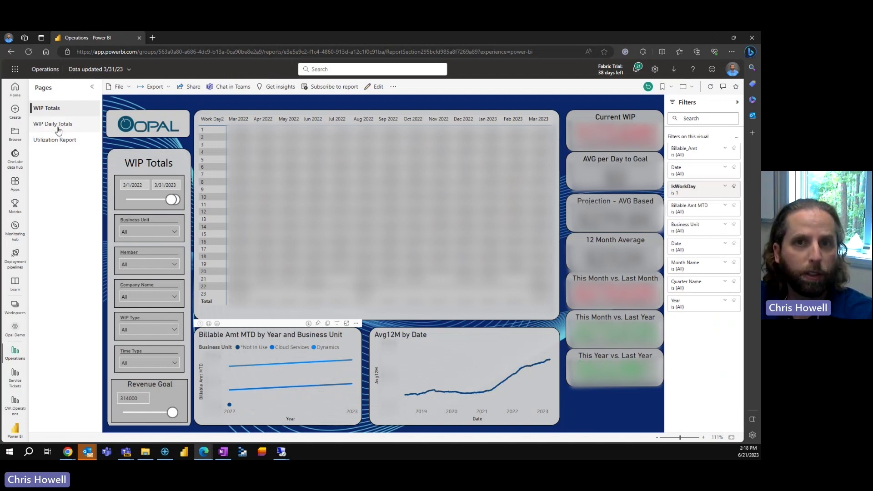
click(58, 130)
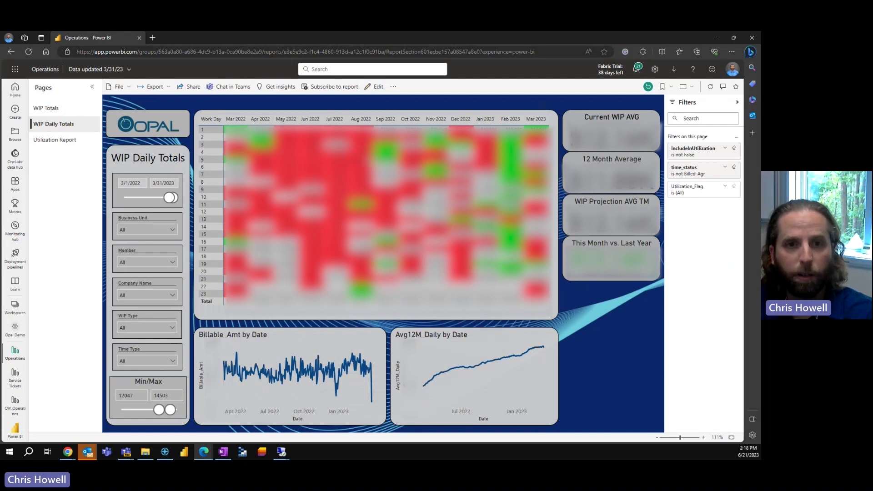
drag(171, 410, 168, 410)
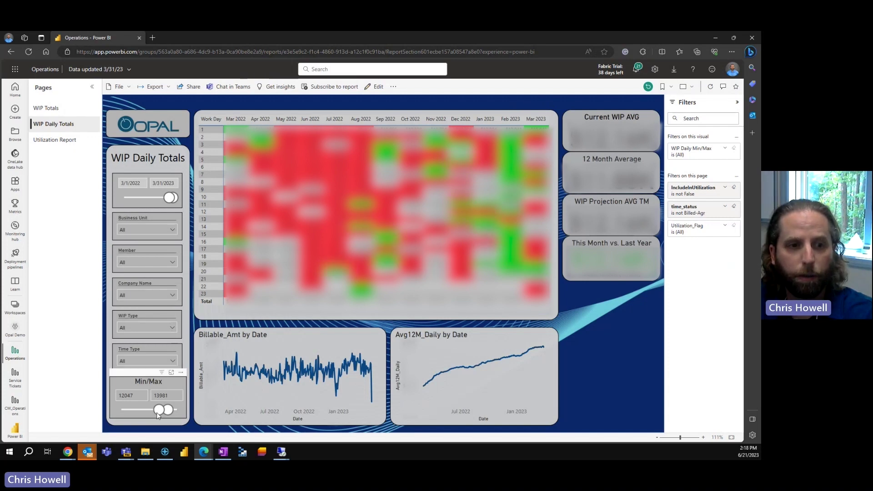
drag(149, 415, 149, 415)
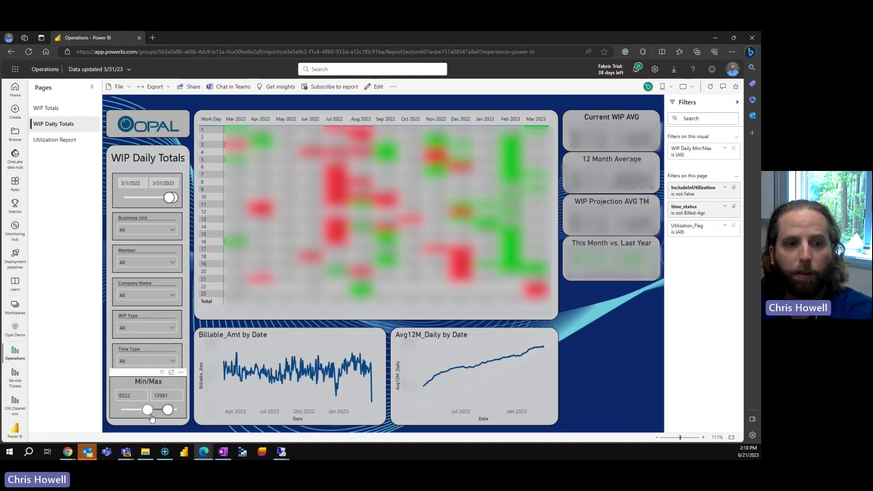
drag(148, 411, 160, 412)
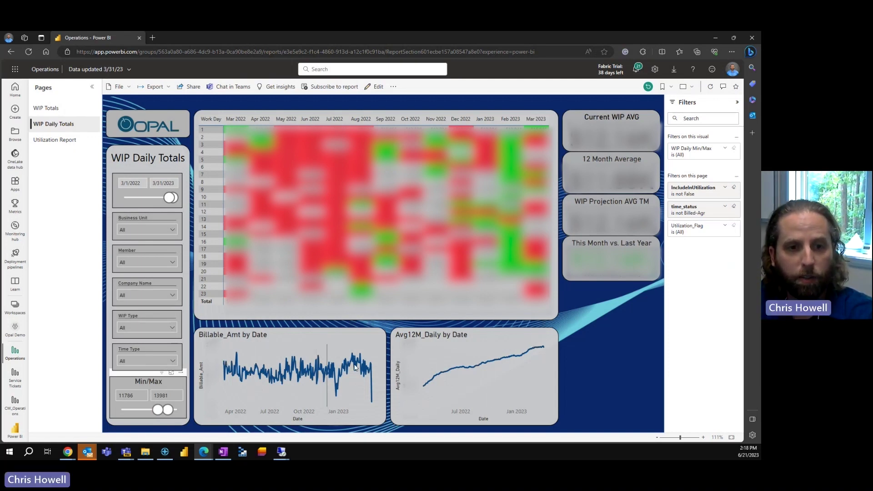
click(543, 326)
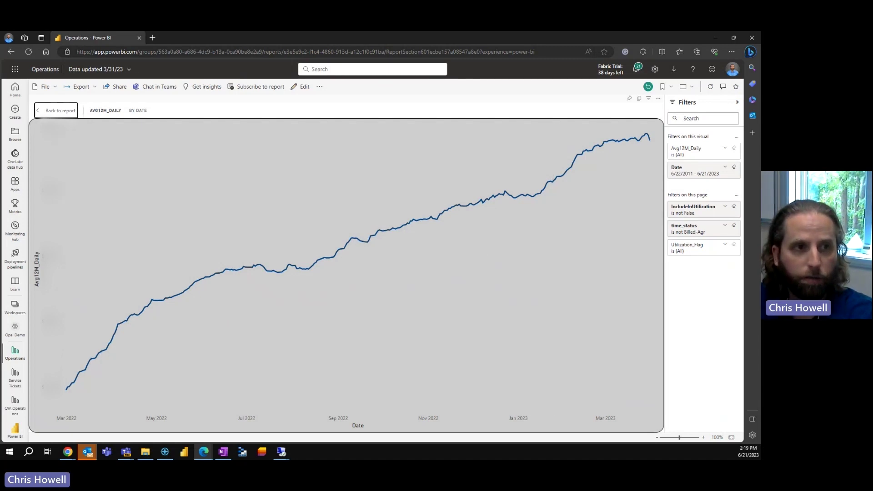
click(62, 110)
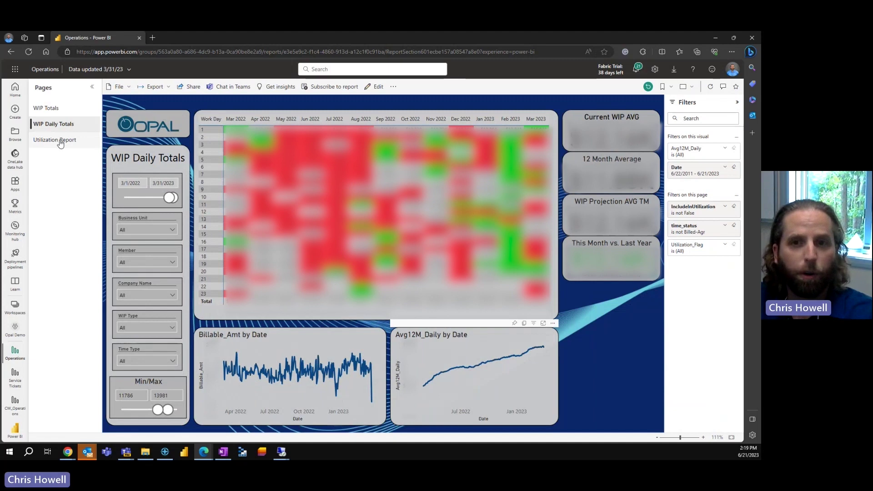
Step: Switch to the Utilization Report page showing 1/1/2023–3/31/2023 and 49% billable
click(60, 141)
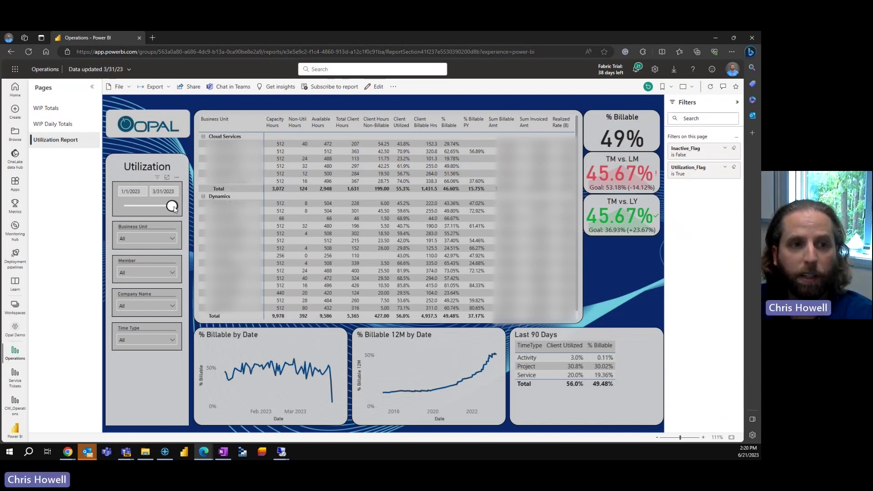
Step: Adjust the Utilization date range to 2/6/2021 through 3/31/2023, giving 52% billable
drag(174, 207, 152, 210)
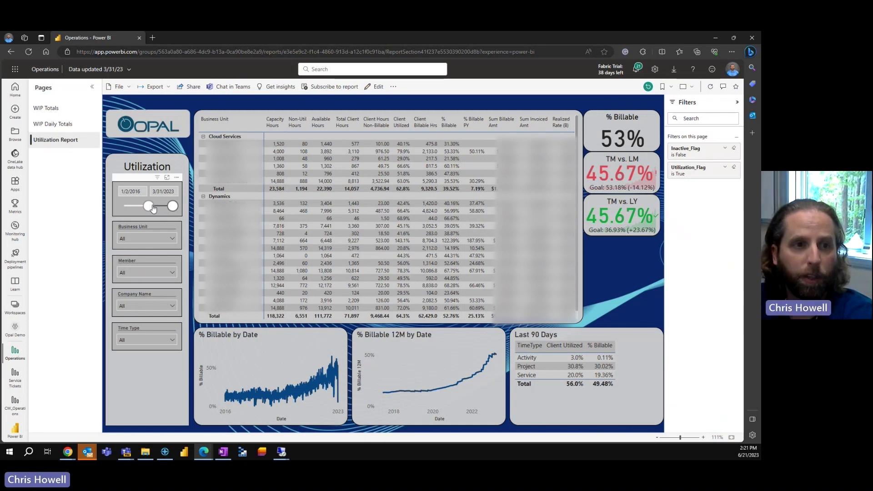
click(162, 209)
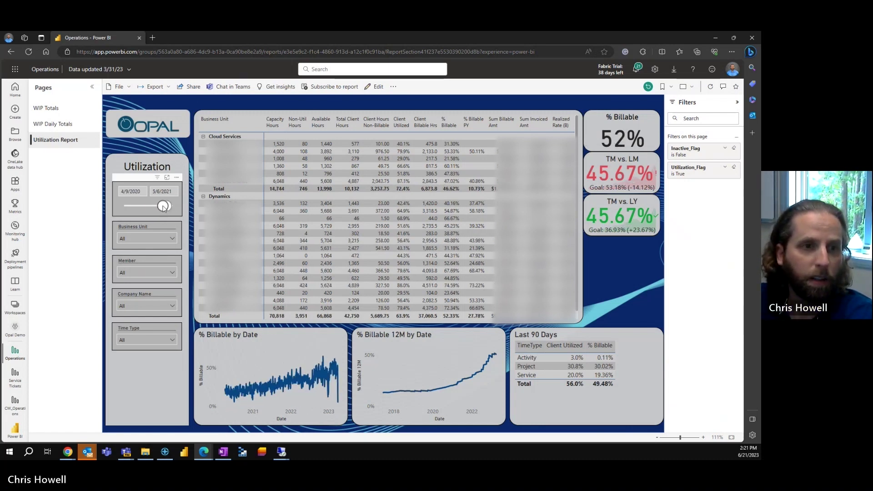
drag(174, 206, 158, 207)
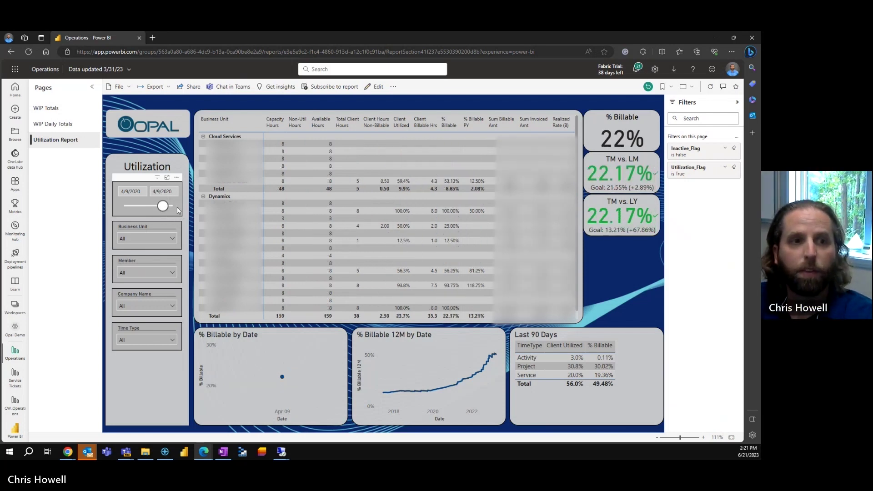
drag(162, 206, 154, 207)
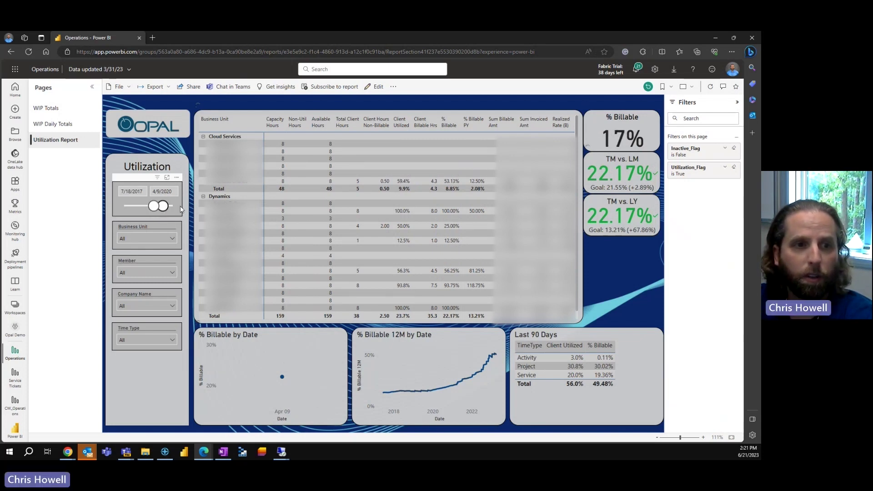
drag(164, 207, 173, 206)
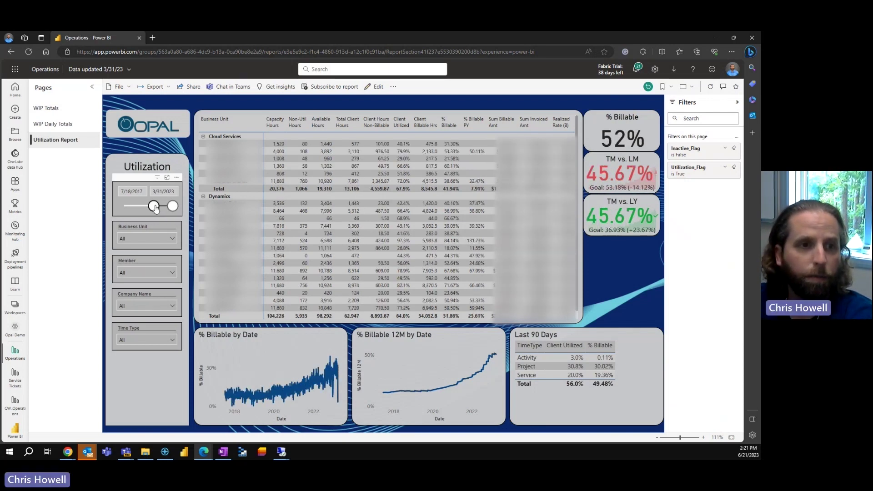
drag(154, 207, 166, 207)
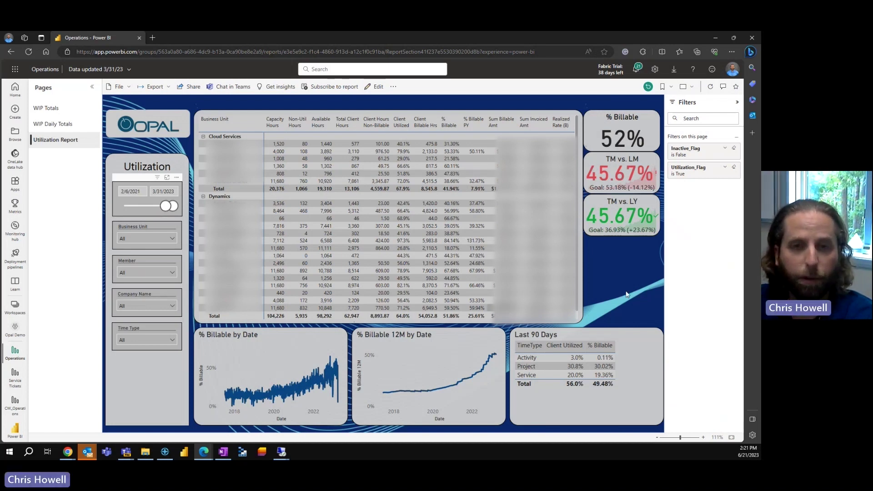